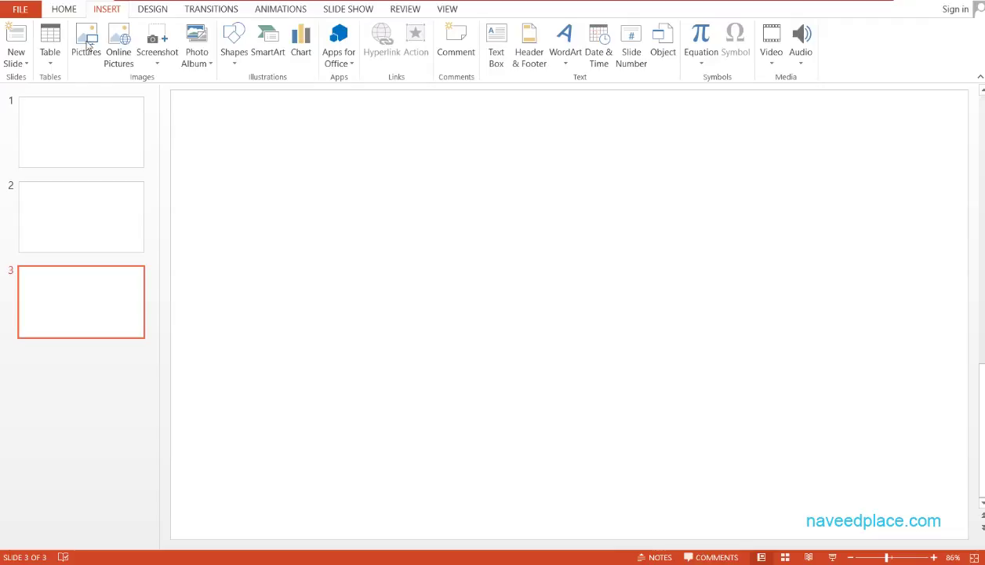
Choose community-users-icon from the naveedplace.com images folder to insert as a picture.
left_click(86, 39)
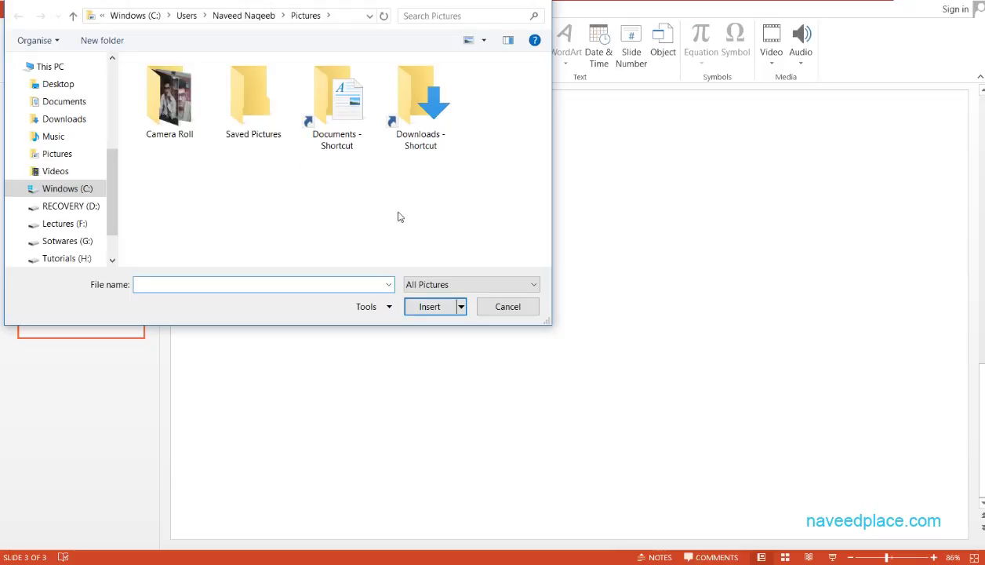
left_click_drag(113, 204, 111, 224)
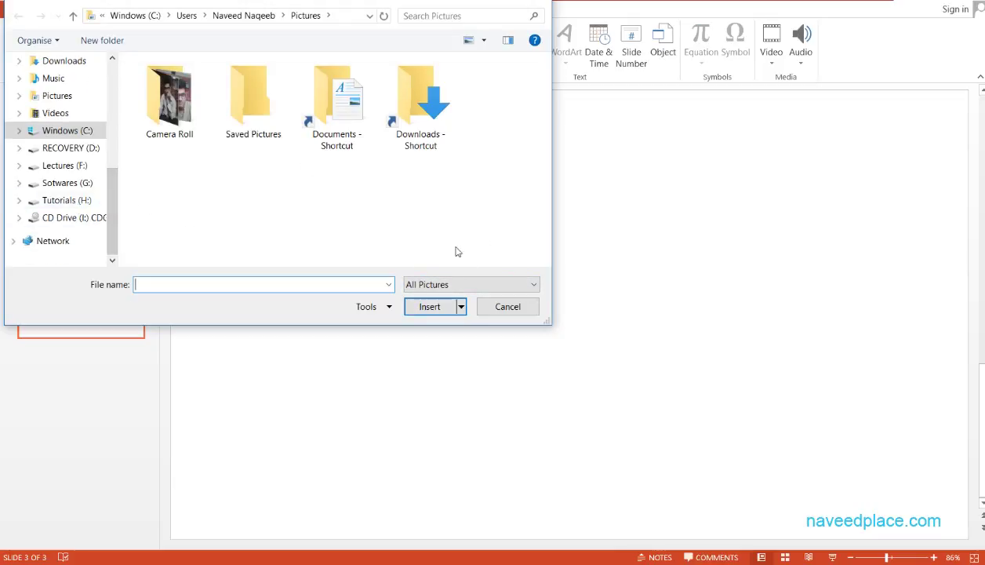
left_click(507, 306)
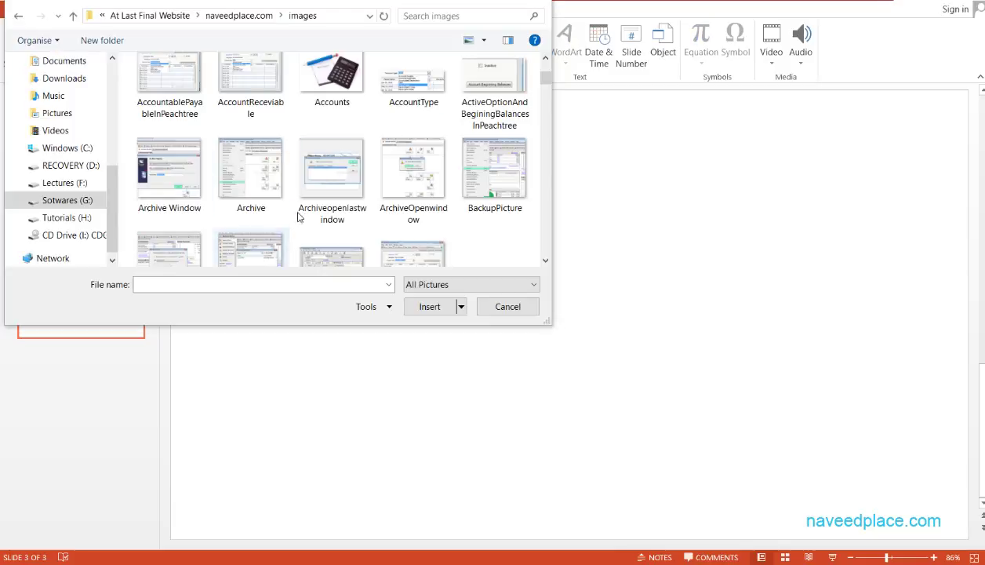
scroll(302, 219, "down", 3)
scroll(314, 221, "down", 2)
scroll(345, 224, "down", 3)
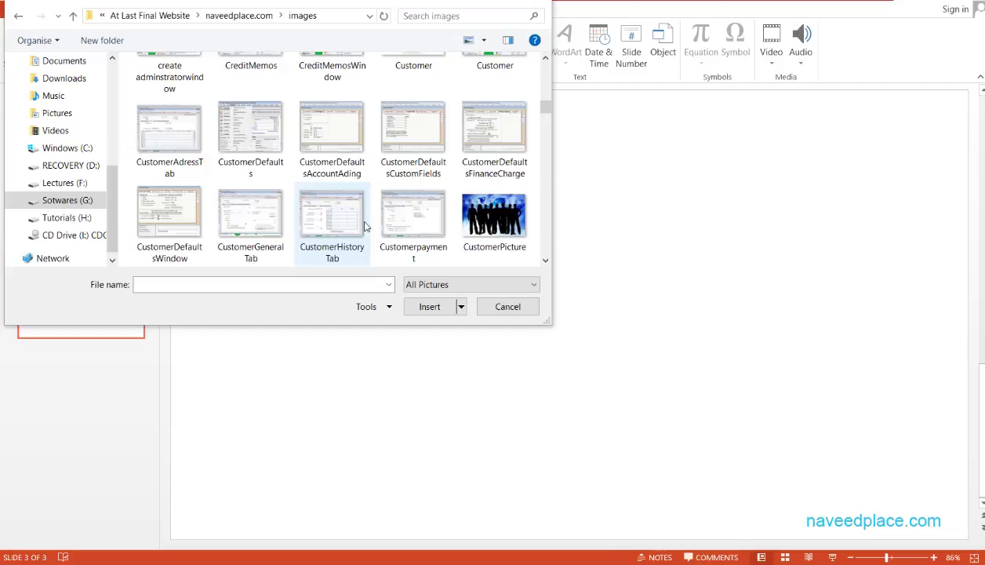
scroll(364, 226, "up", 1)
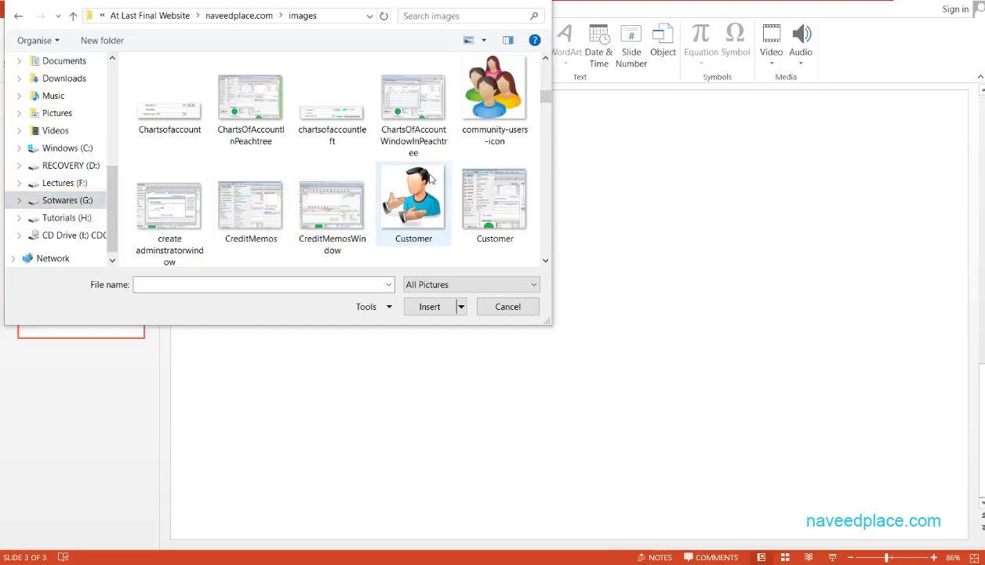
left_click(499, 96)
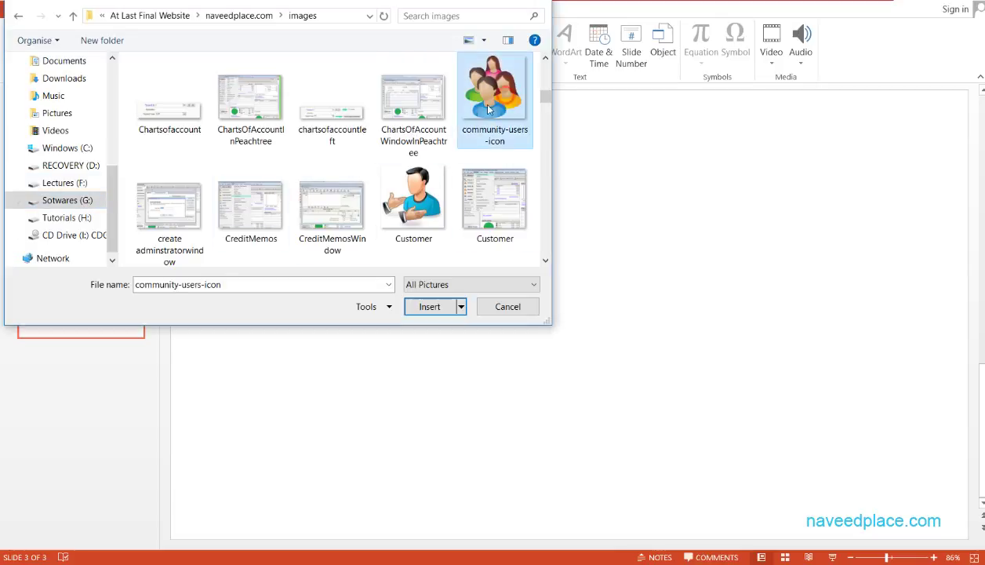
Insert the icon on slide 3, move it up-left and enlarge it to about 5.06 inches square.
left_click(427, 306)
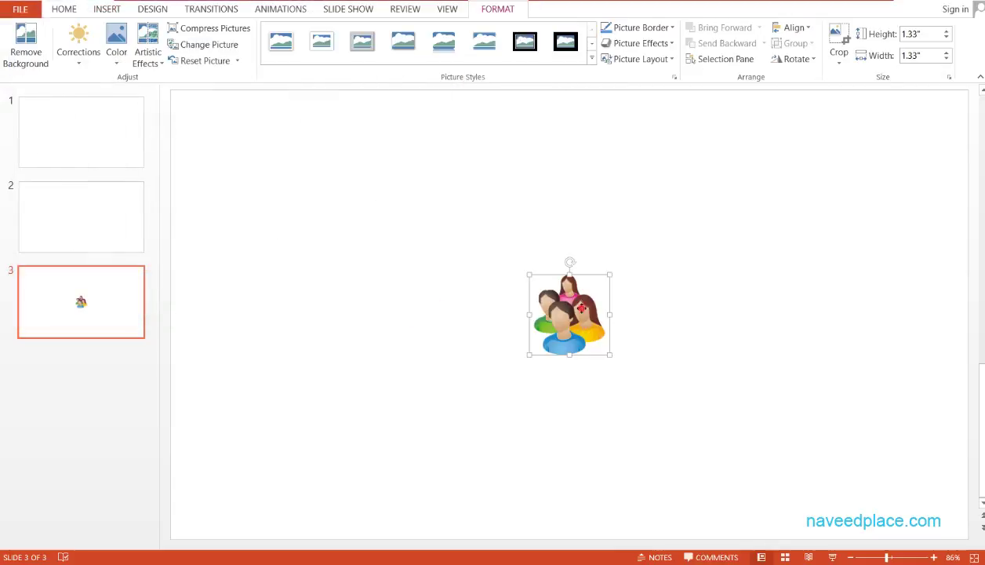
mouse_move(533, 310)
left_mouse_down()
mouse_move(414, 228)
mouse_move(310, 224)
left_mouse_up()
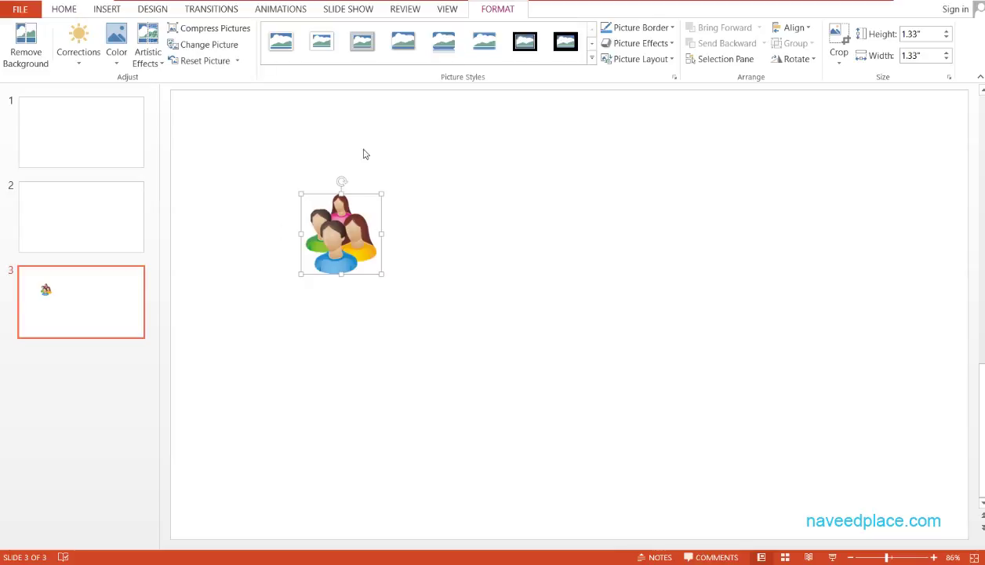
left_click(381, 274)
left_click_drag(381, 275, 603, 496)
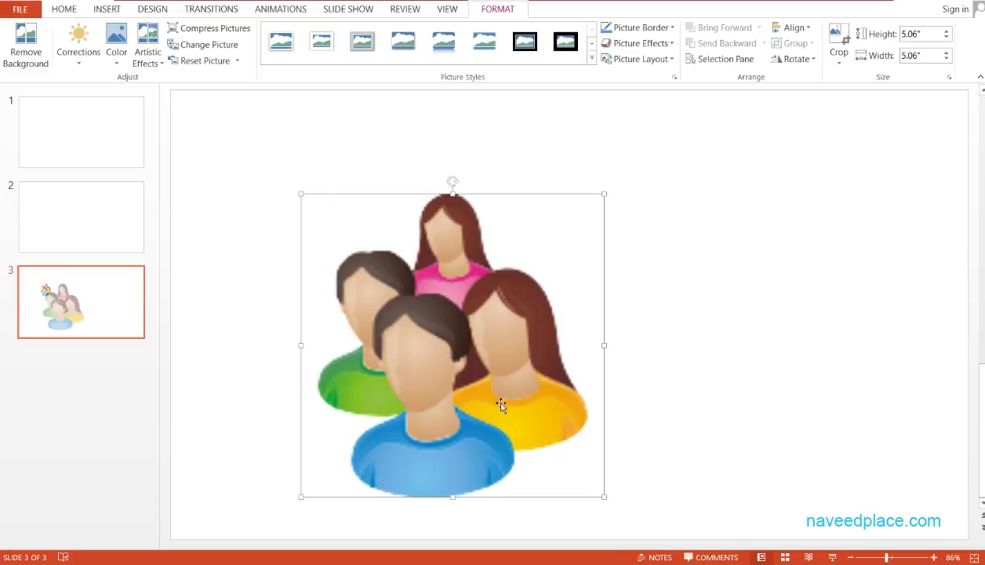
left_click_drag(447, 342, 464, 317)
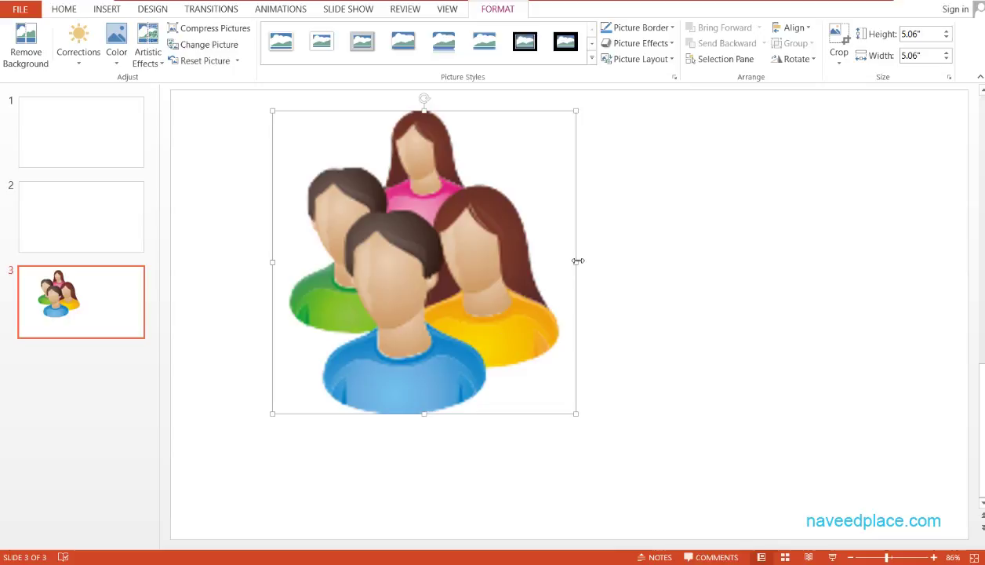
Narrow and shorten the picture to 3.77" high by 4.18" wide.
mouse_move(577, 262)
left_mouse_down()
mouse_move(614, 263)
mouse_move(523, 262)
left_mouse_up()
left_click_drag(398, 413, 394, 337)
left_click_drag(392, 266, 397, 369)
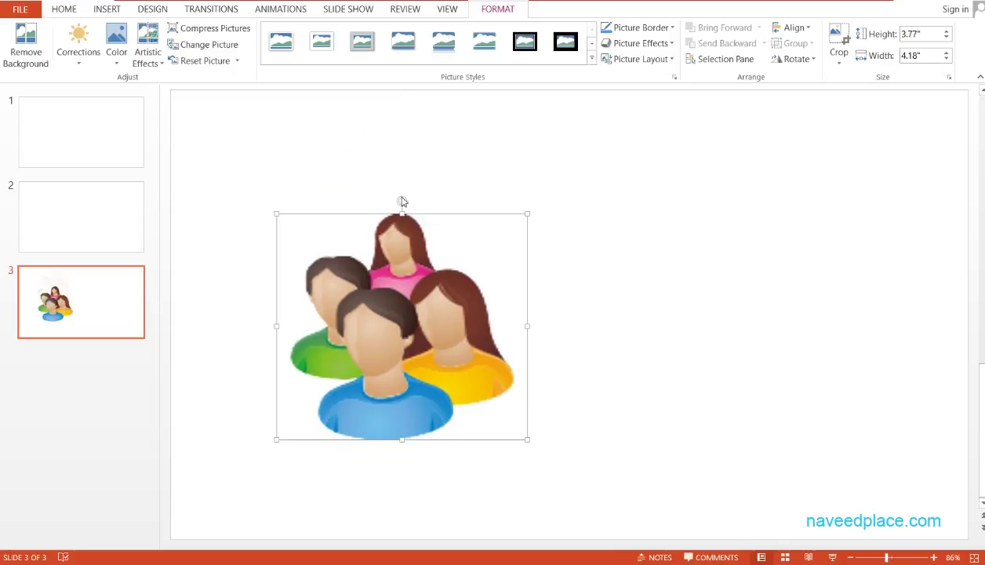
Rotate the community-users picture to a slight tilt.
mouse_move(402, 201)
left_mouse_down()
mouse_move(279, 292)
mouse_move(279, 405)
mouse_move(249, 237)
mouse_move(407, 185)
mouse_move(528, 343)
mouse_move(440, 222)
mouse_move(391, 207)
left_mouse_up()
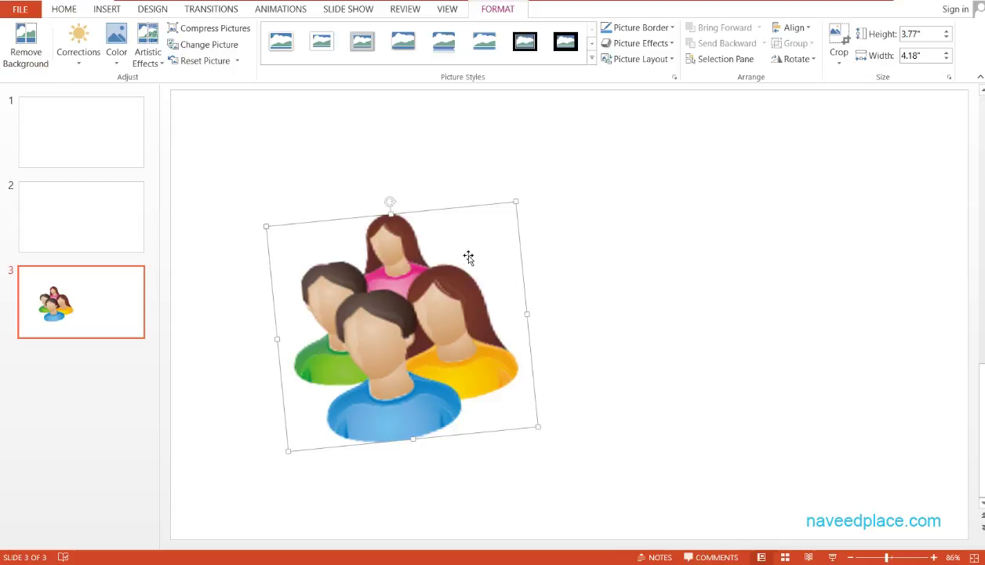
left_click(79, 51)
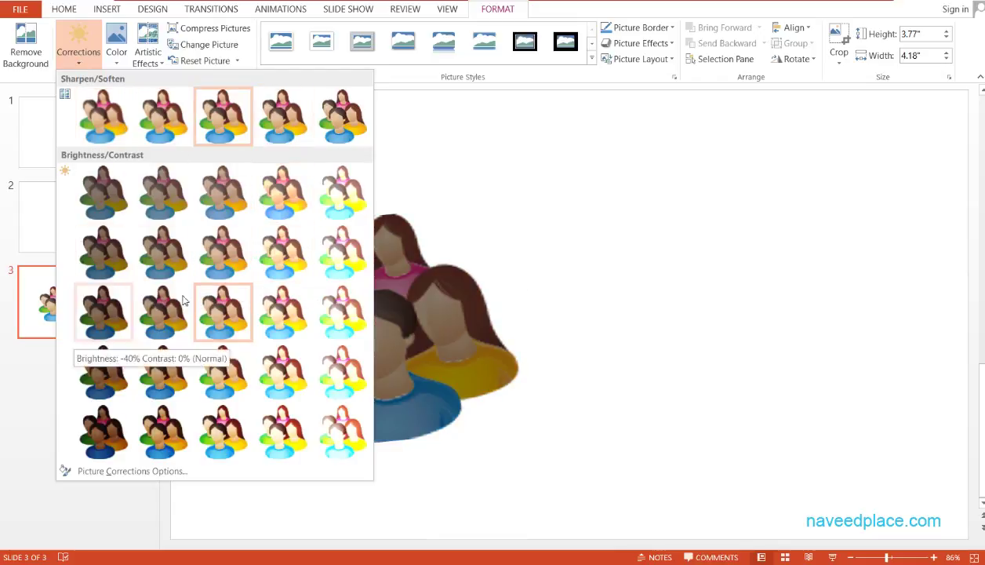
Move the tilted picture to the slide's right side, leaving corrections and colours unapplied.
left_click(466, 323)
left_click_drag(418, 320, 688, 320)
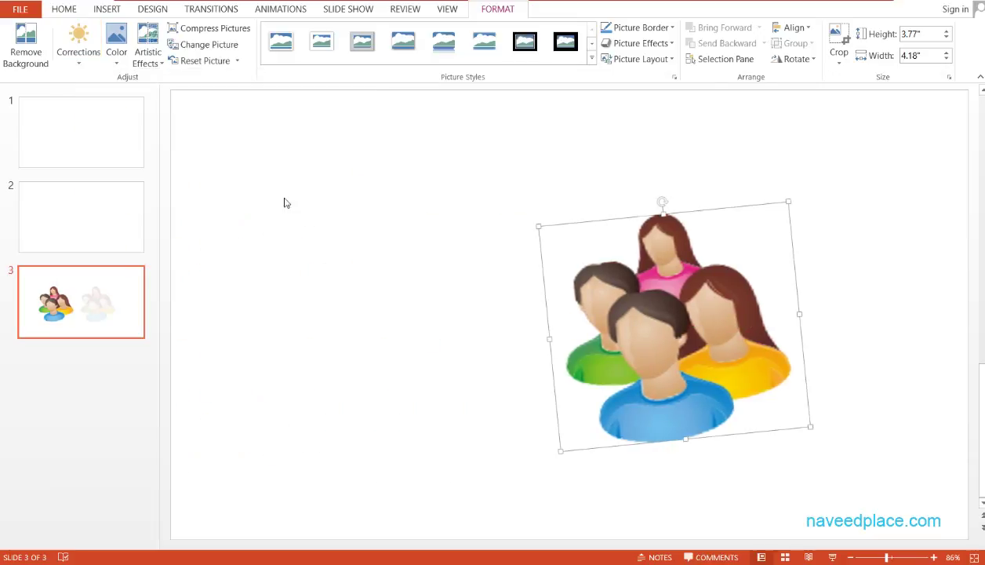
left_click(78, 43)
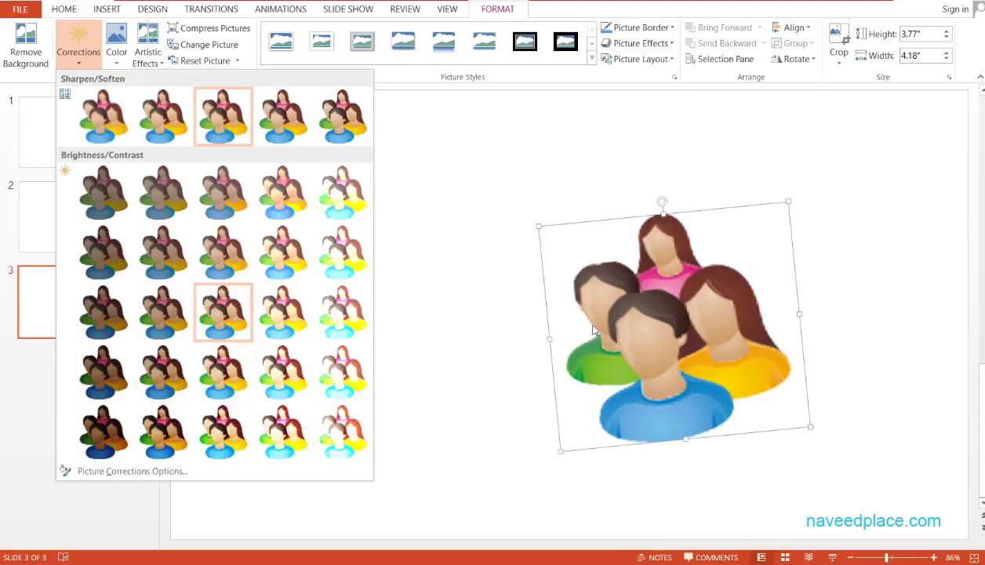
left_click(443, 279)
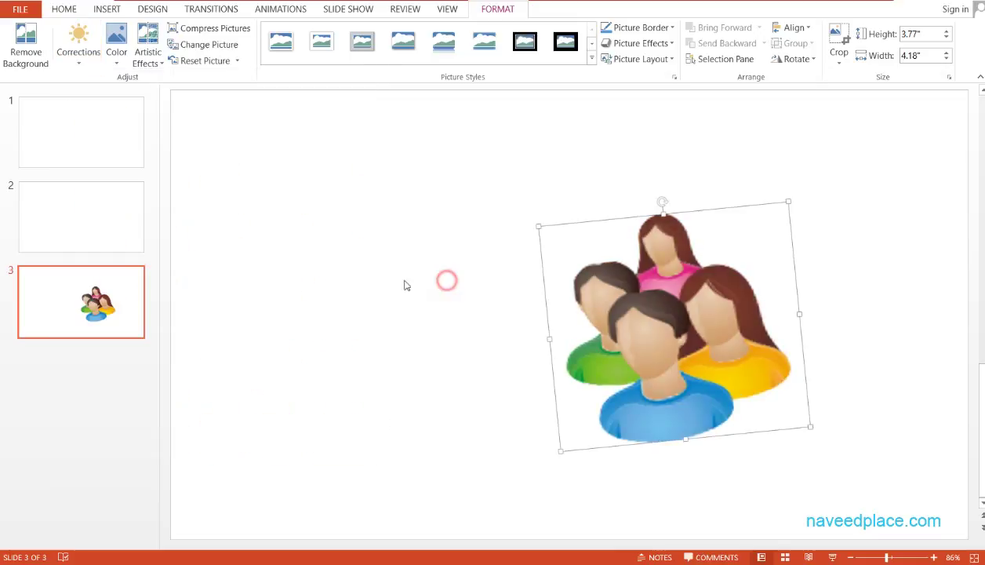
left_click(124, 61)
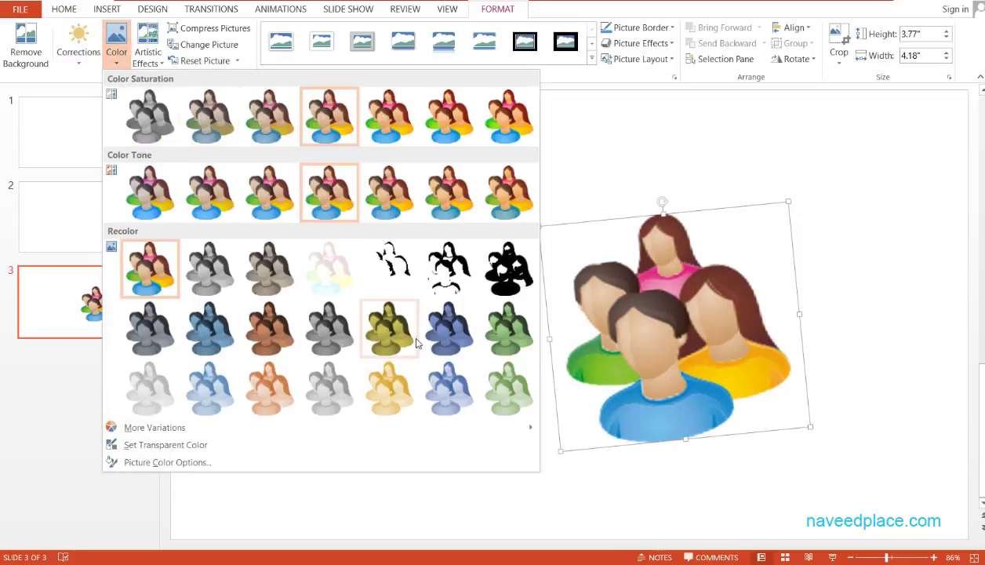
left_click(606, 125)
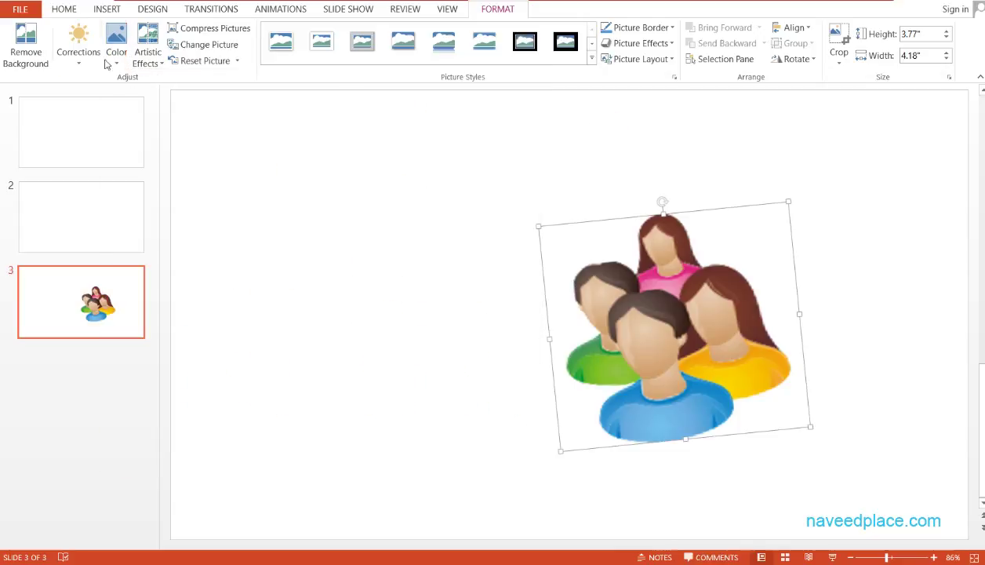
left_click(149, 61)
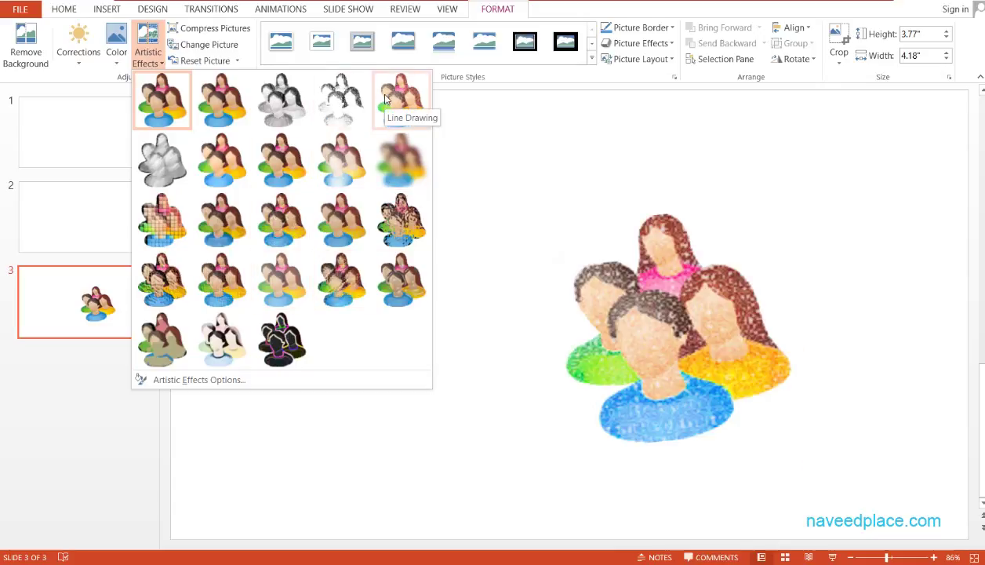
left_click(479, 114)
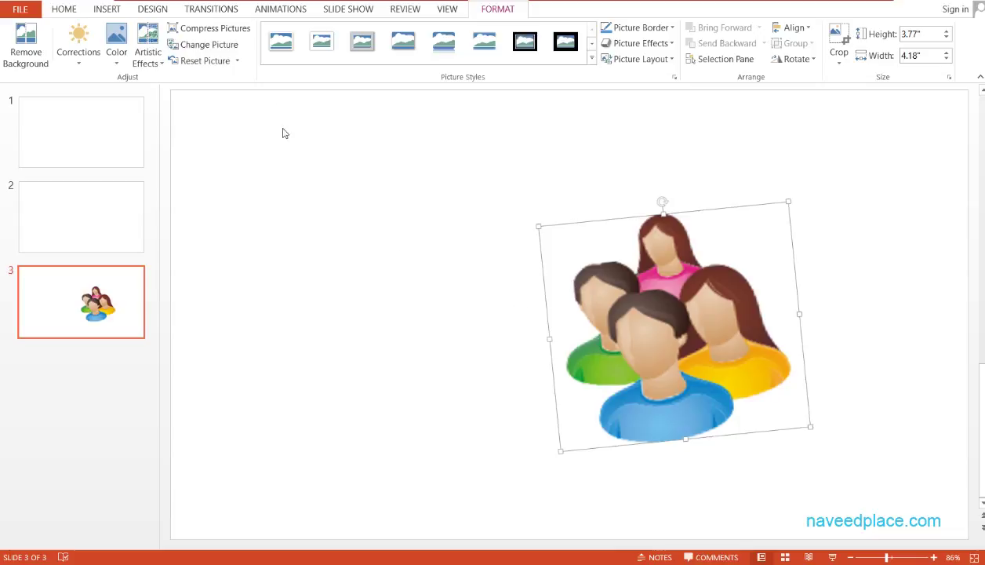
Straighten the picture upright and swap it for the Customer image.
left_click_drag(663, 202, 677, 202)
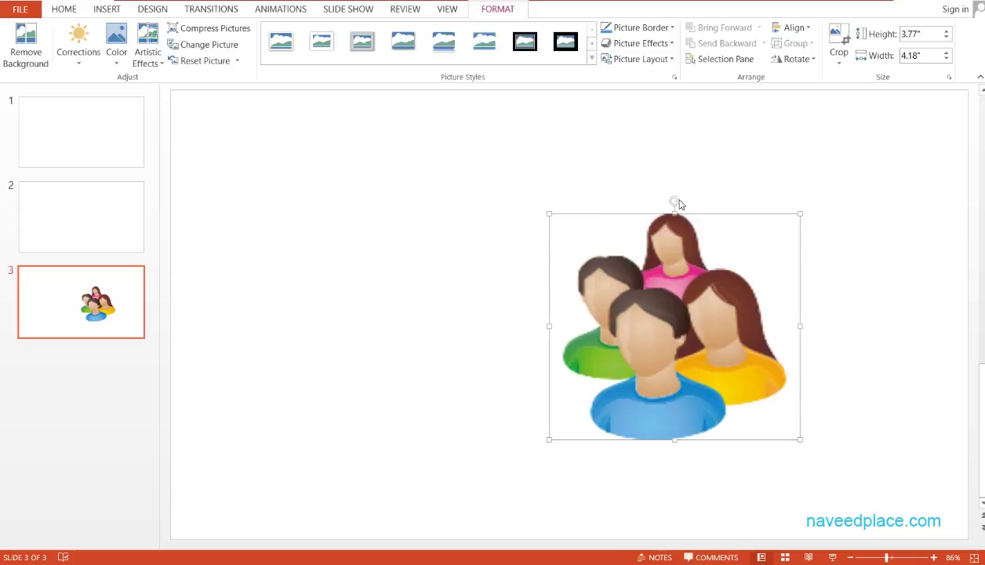
left_click(214, 46)
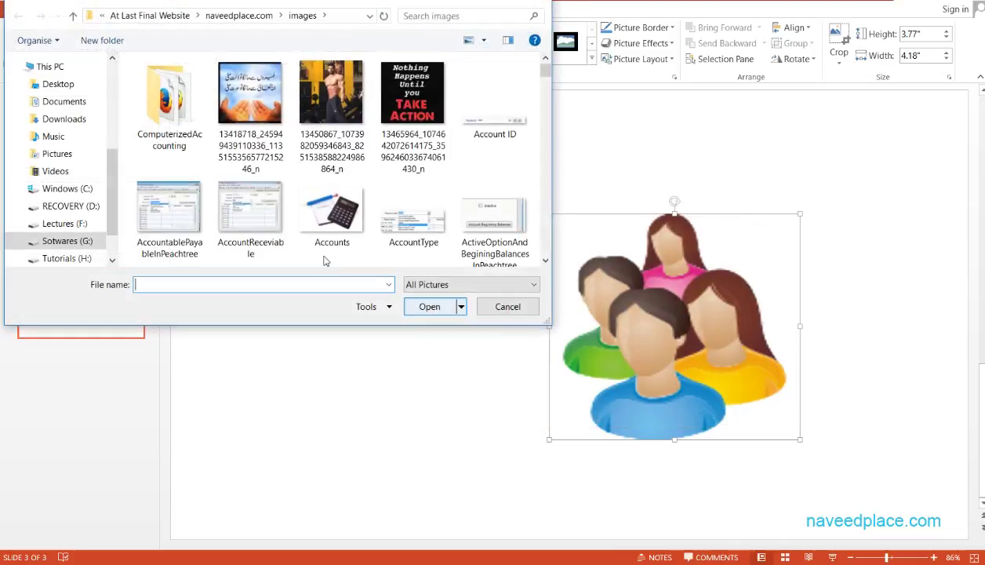
left_click_drag(545, 75, 545, 103)
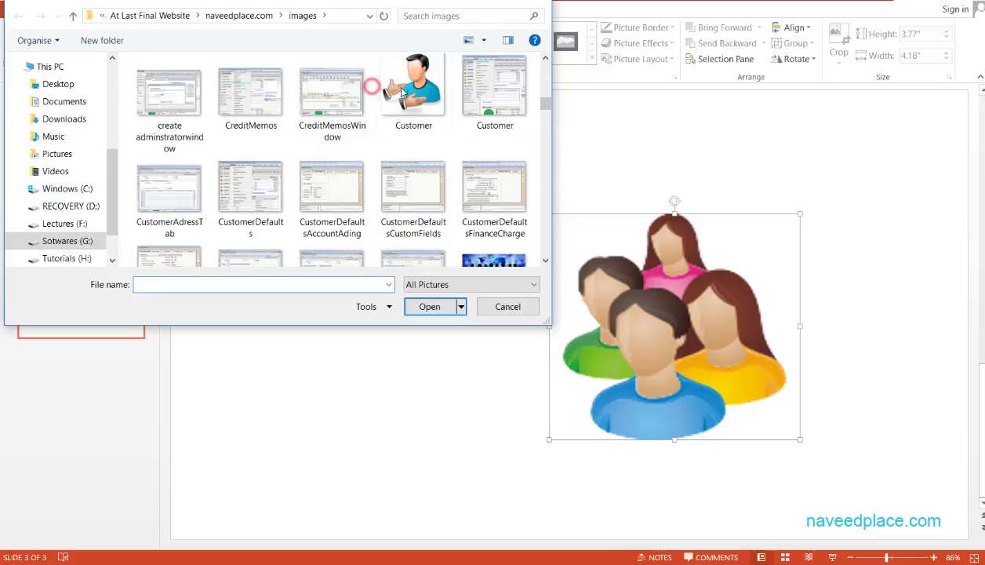
double_click(395, 85)
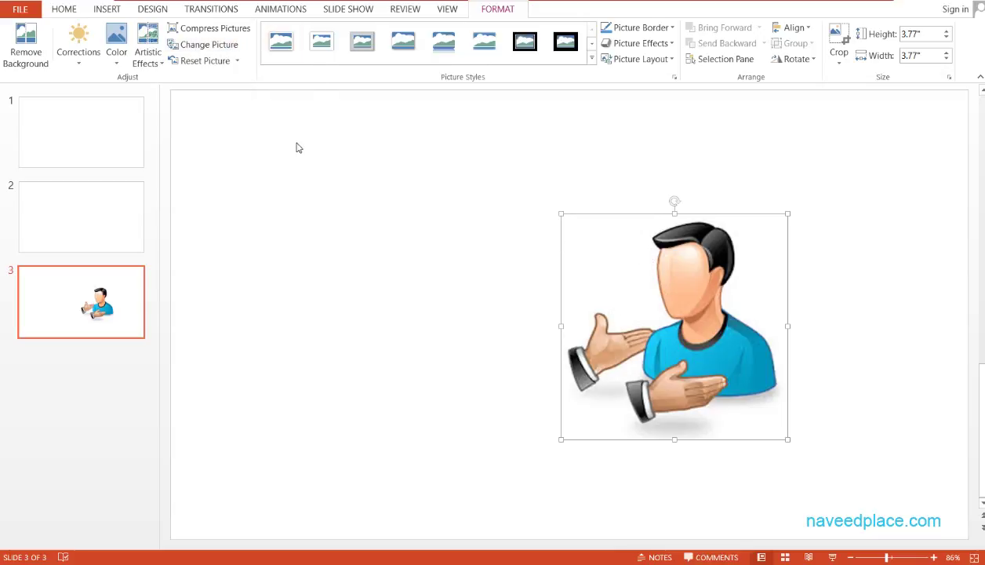
View the Reset Picture options for the Customer picture without resetting anything.
left_click(236, 62)
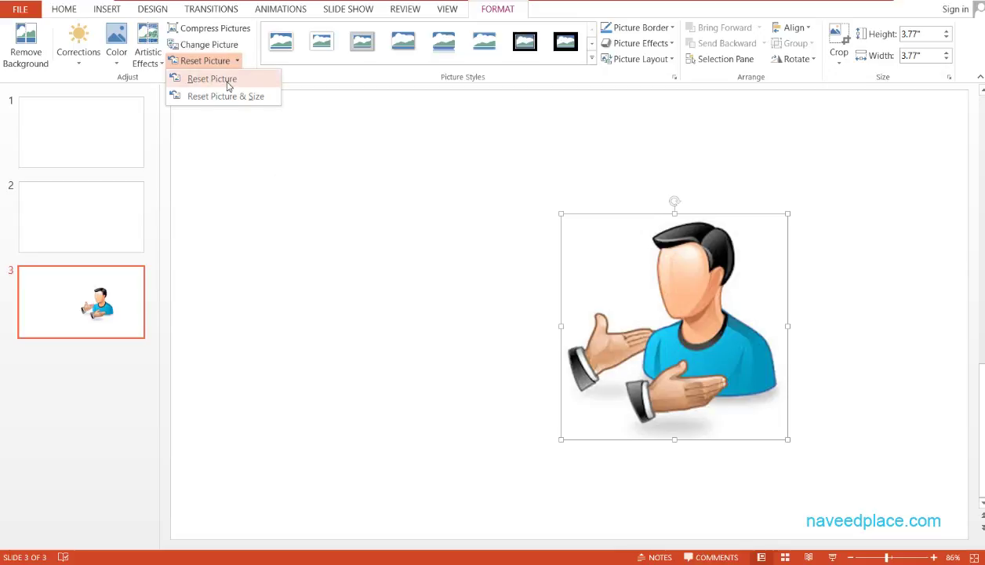
left_click(82, 58)
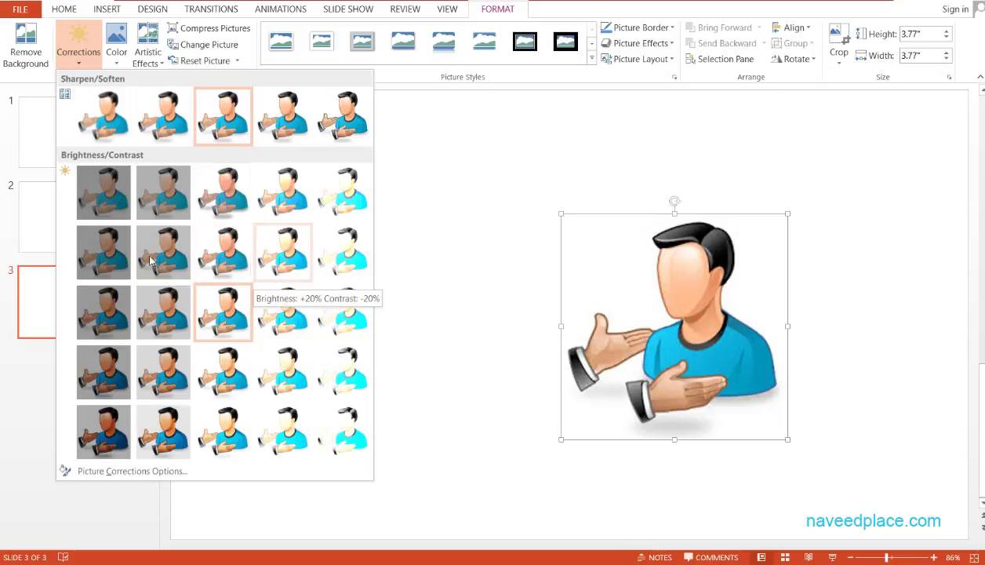
Apply a greyed brightness/contrast correction, reset it, then undo the reset.
left_click(180, 254)
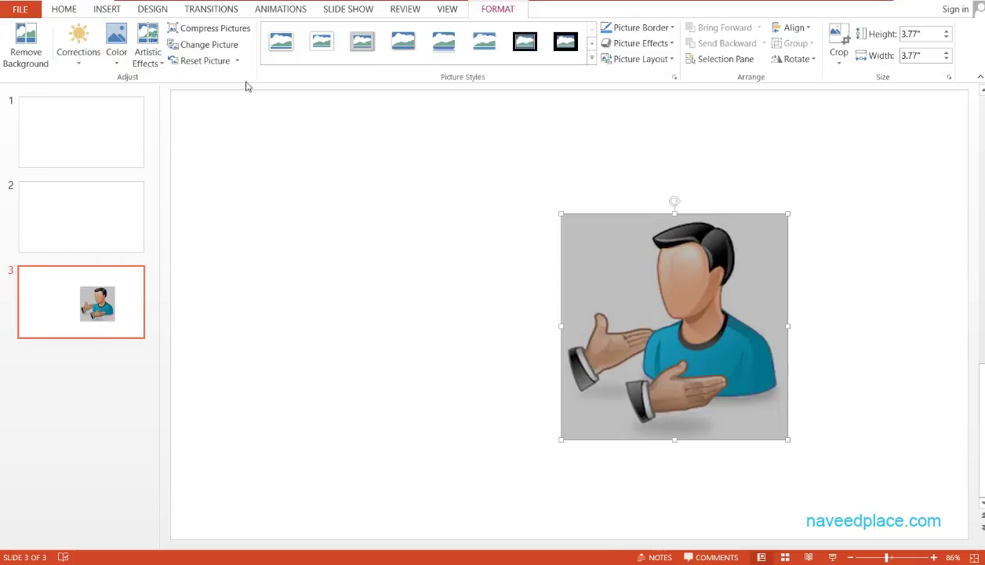
left_click(238, 61)
left_click(229, 82)
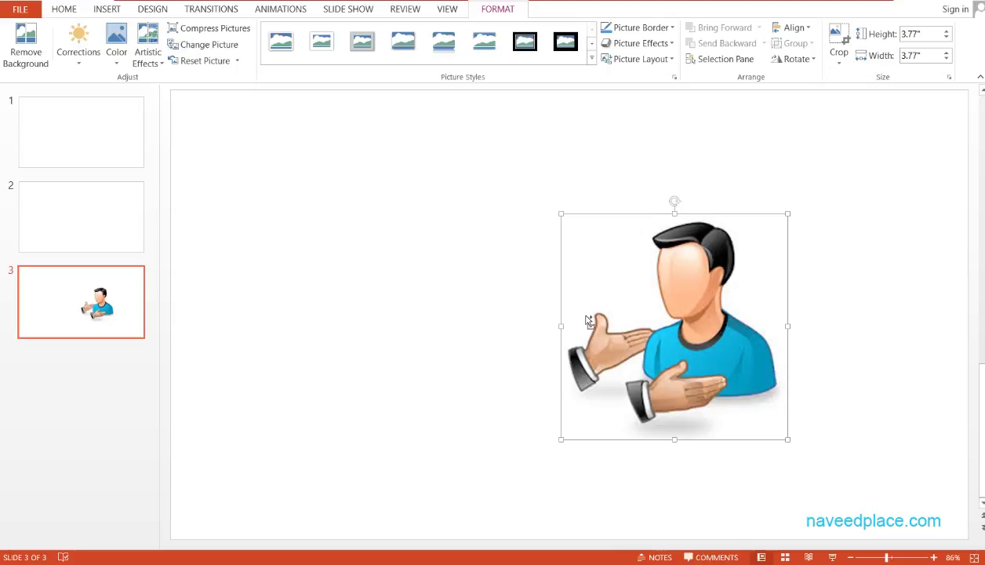
key("ctrl+z")
left_click(237, 61)
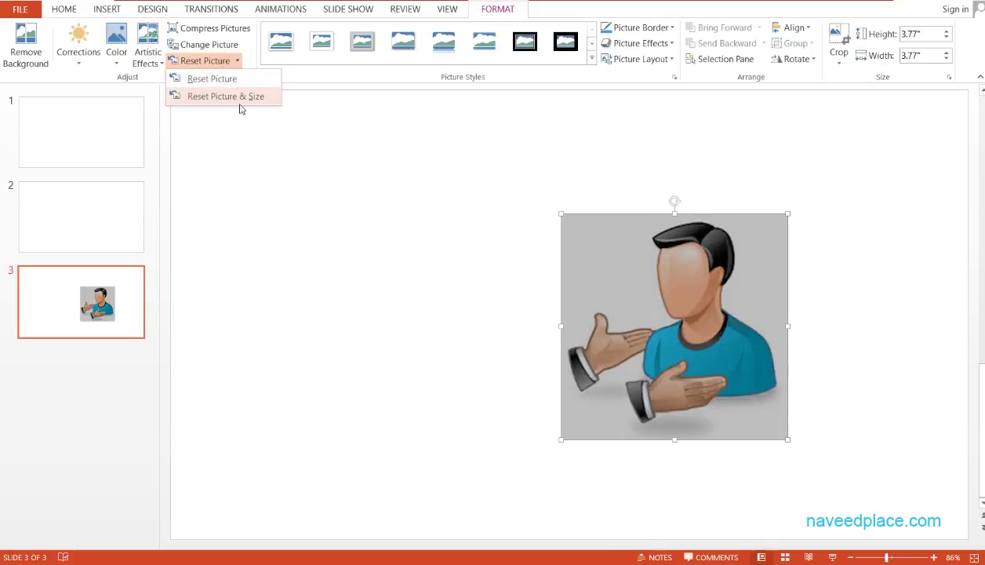
Enlarge the picture to 6.04 inches, then Reset Picture & Size back to 2.13" square.
left_click_drag(562, 440, 419, 523)
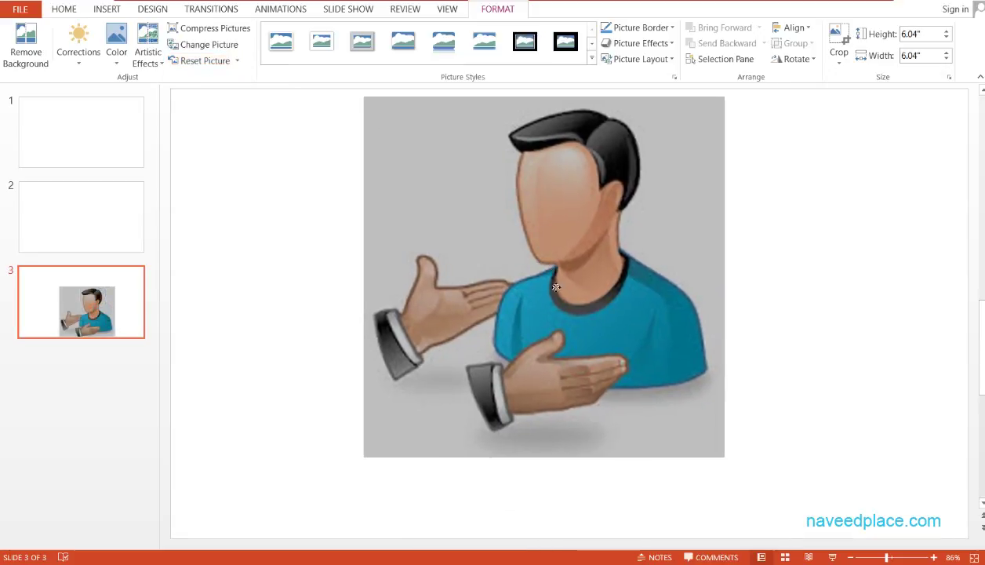
left_click_drag(591, 300, 554, 288)
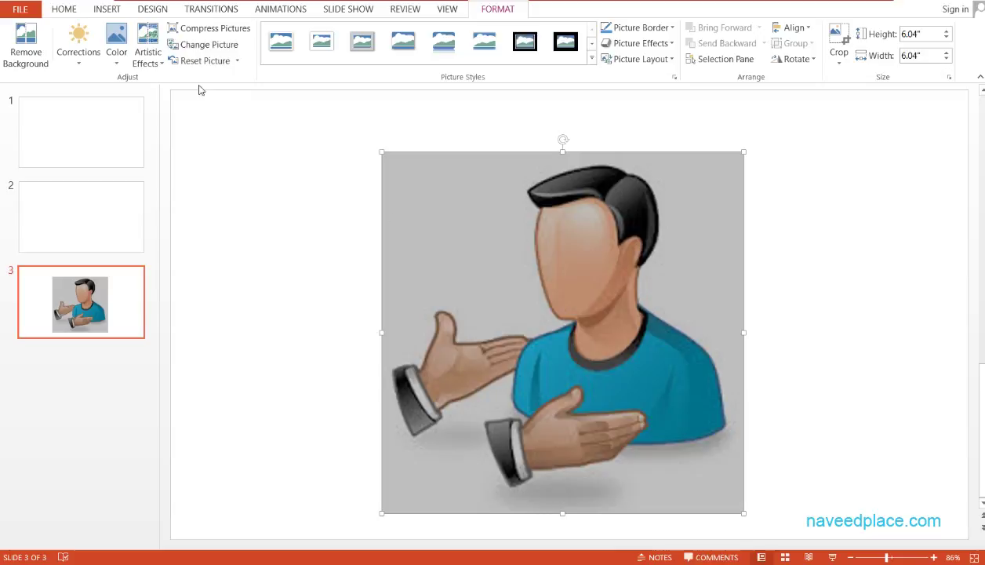
left_click(236, 63)
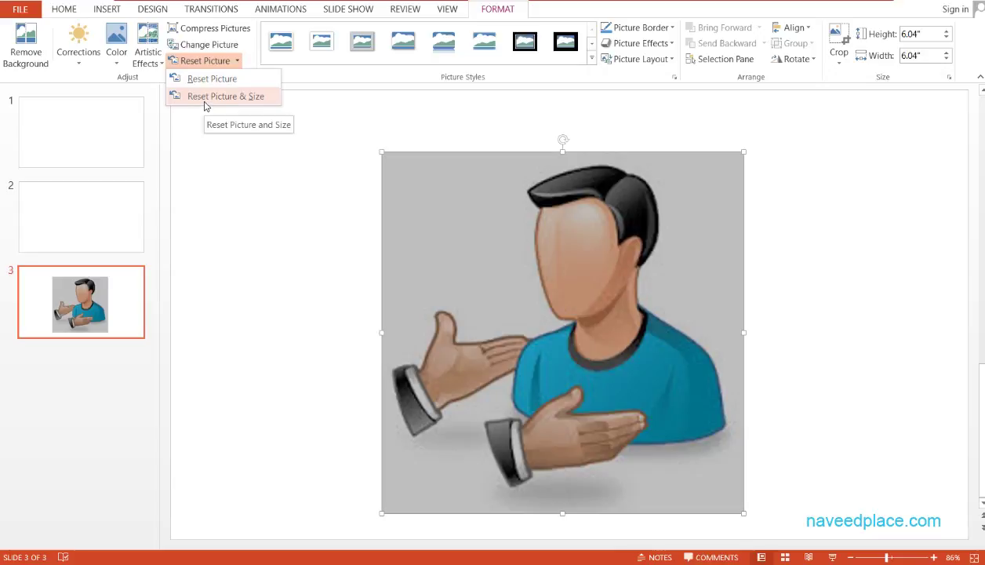
left_click(248, 105)
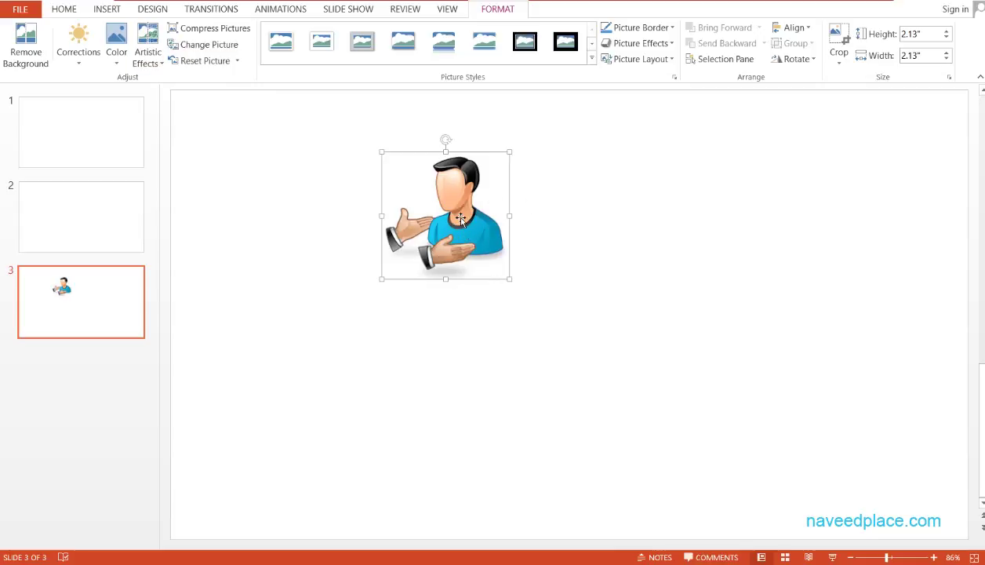
Apply the Metal Oval picture style to the Customer picture, adding no border colour.
left_click(590, 62)
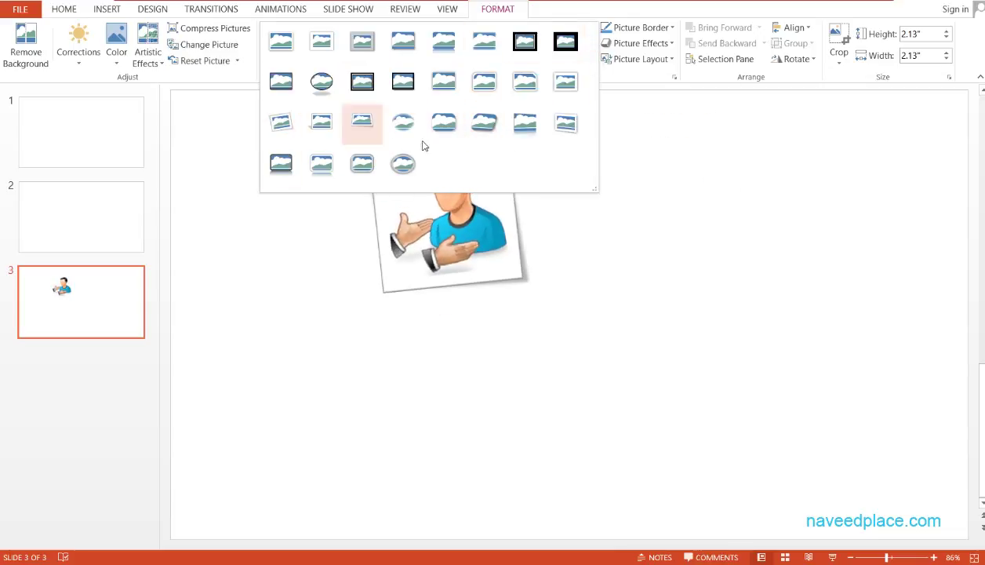
left_click(402, 163)
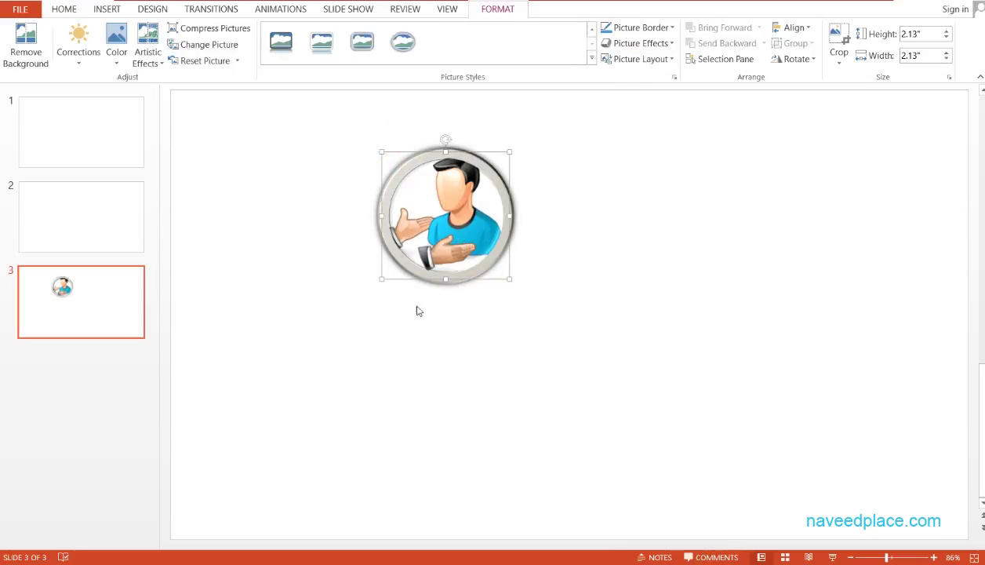
left_click(671, 29)
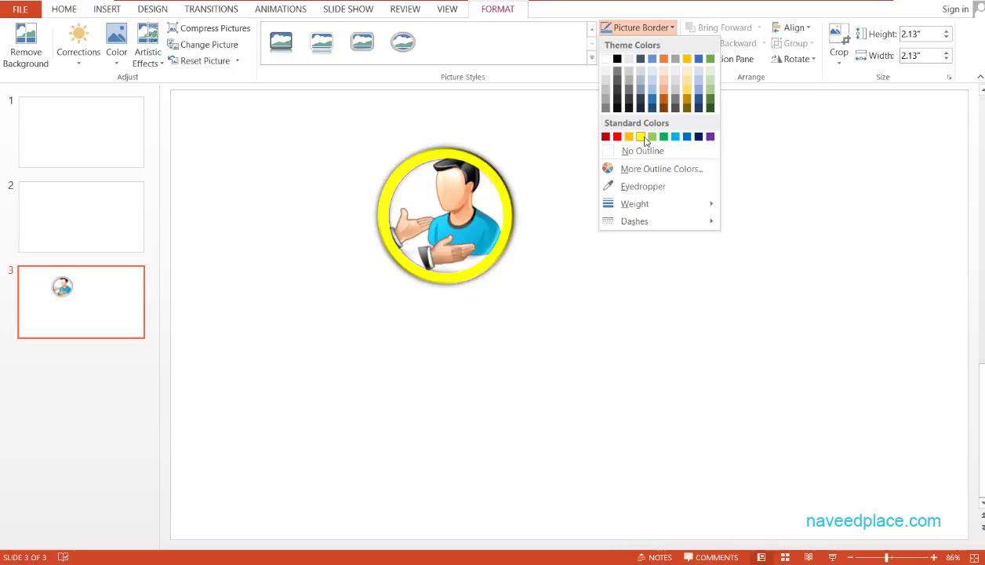
left_click(539, 124)
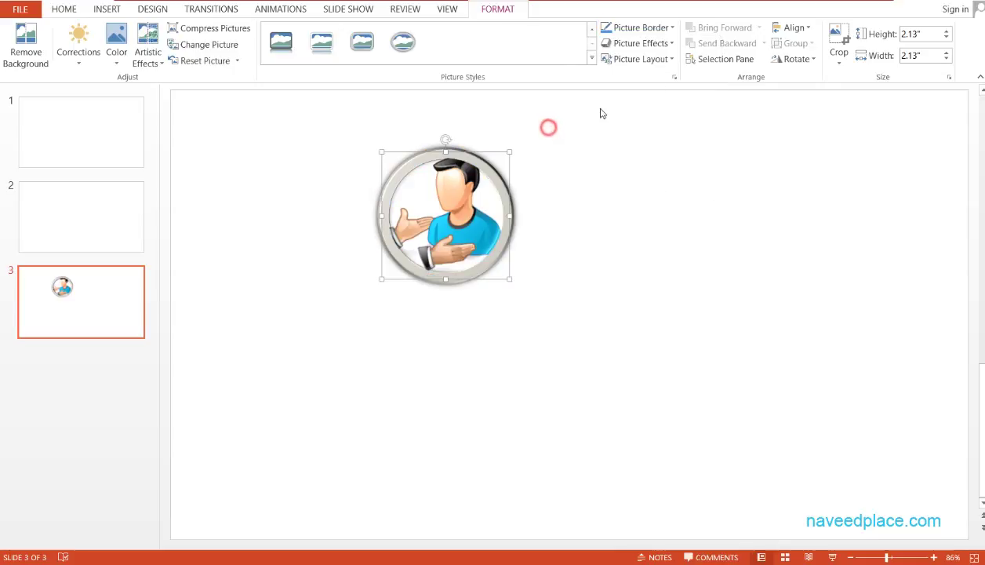
Add the Perspective Below shadow to the framed Customer picture.
left_click(662, 45)
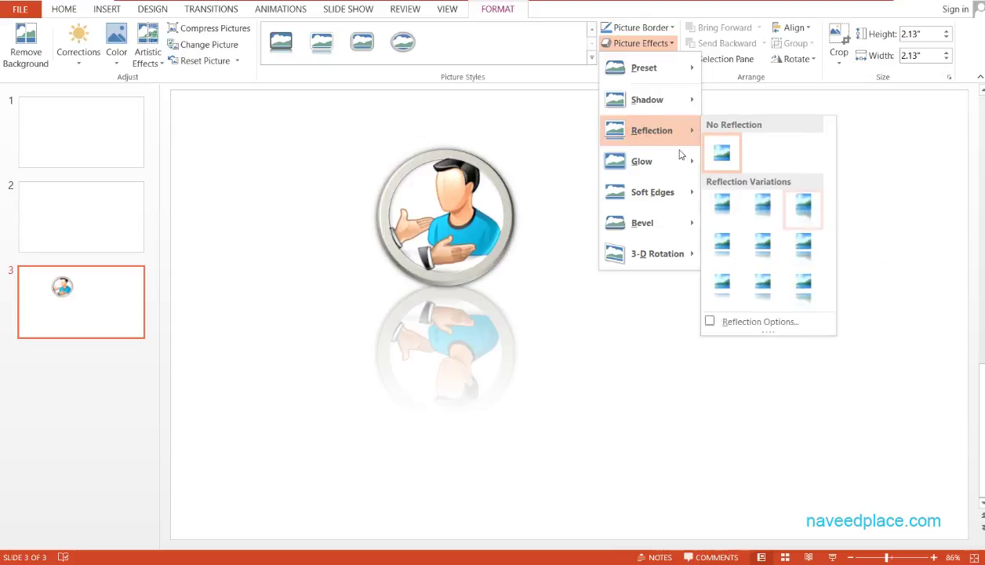
mouse_move(647, 99)
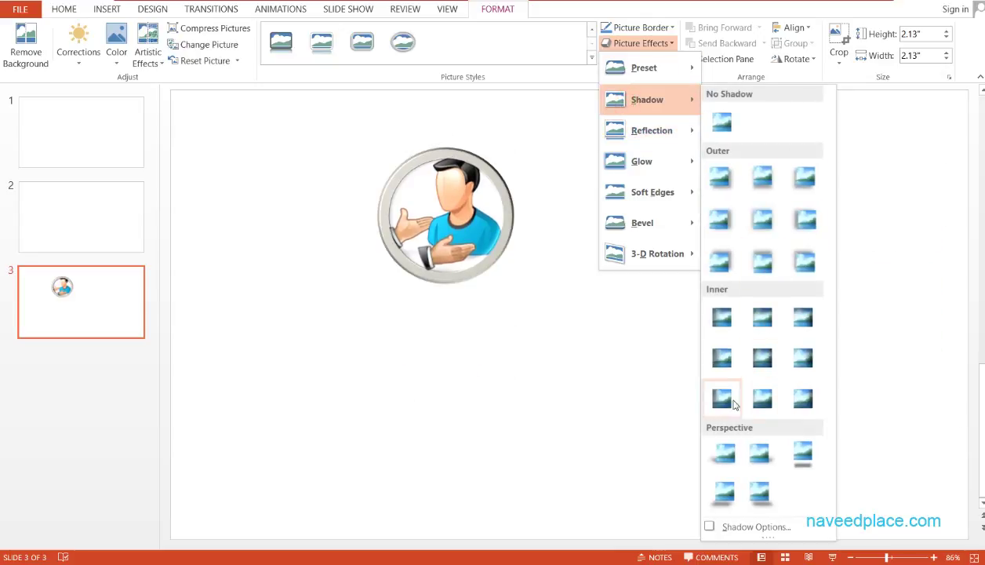
left_click(723, 491)
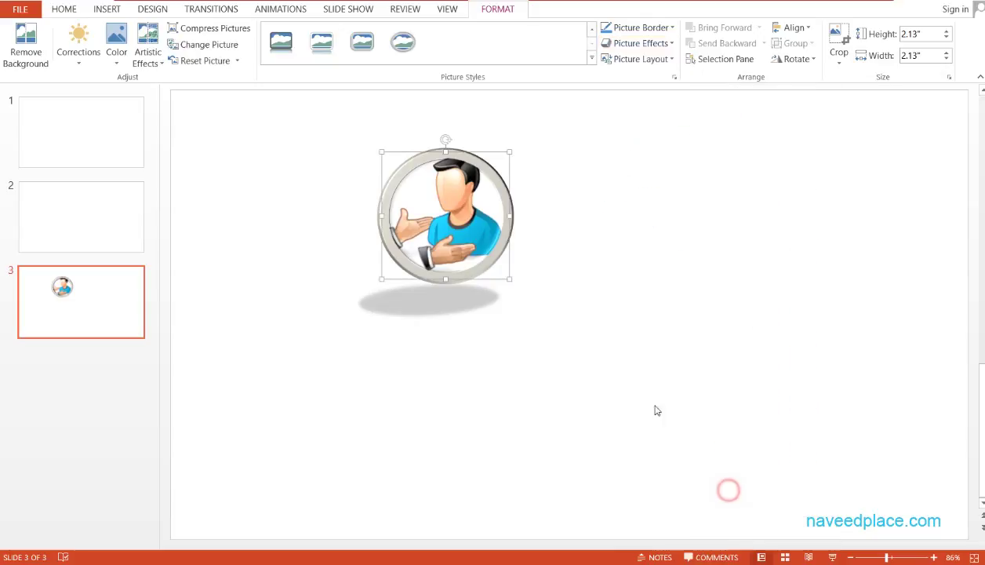
left_click(640, 157)
Reselect the framed picture and make a small trial adjustment to its crop edge.
double_click(444, 197)
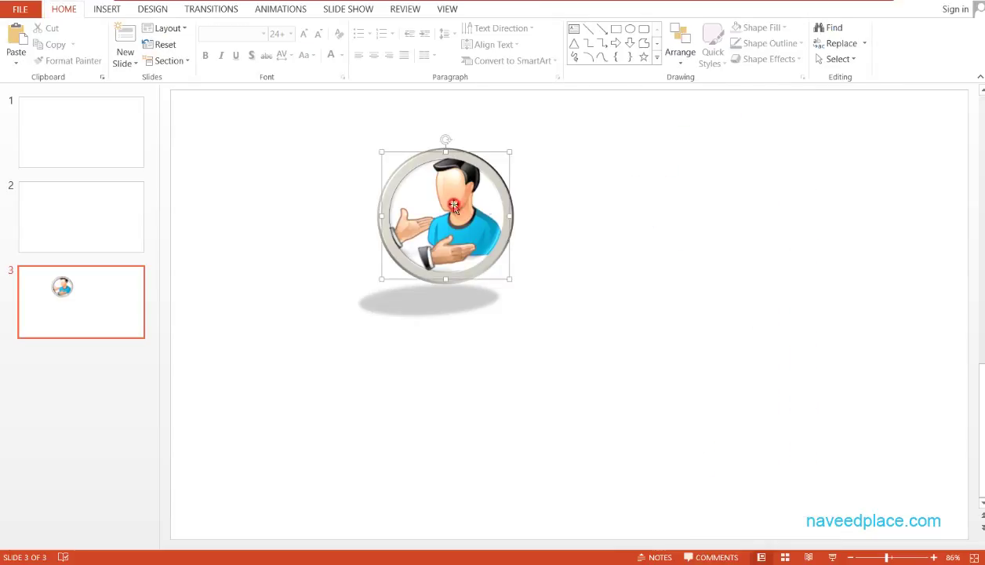
left_click(799, 62)
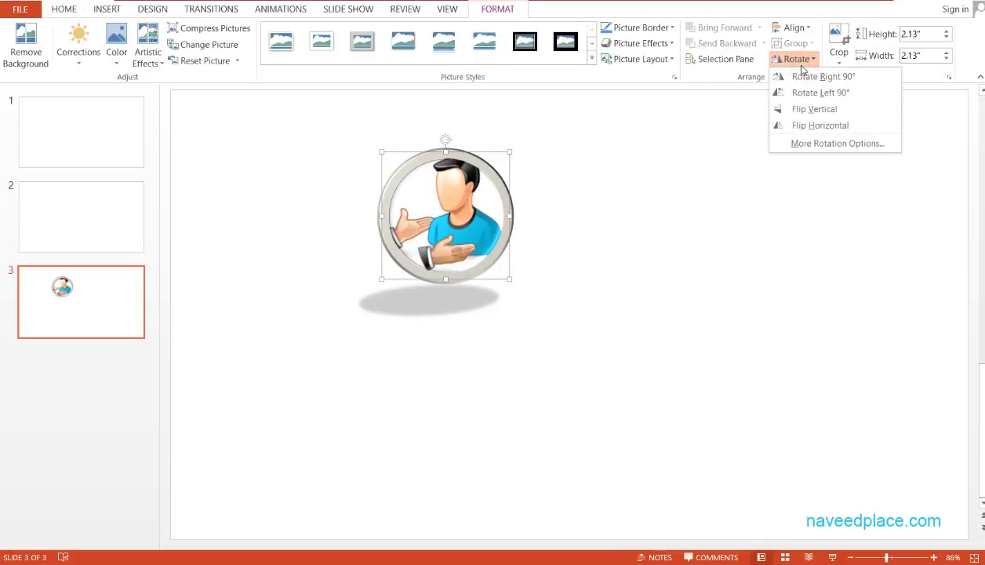
left_click(792, 195)
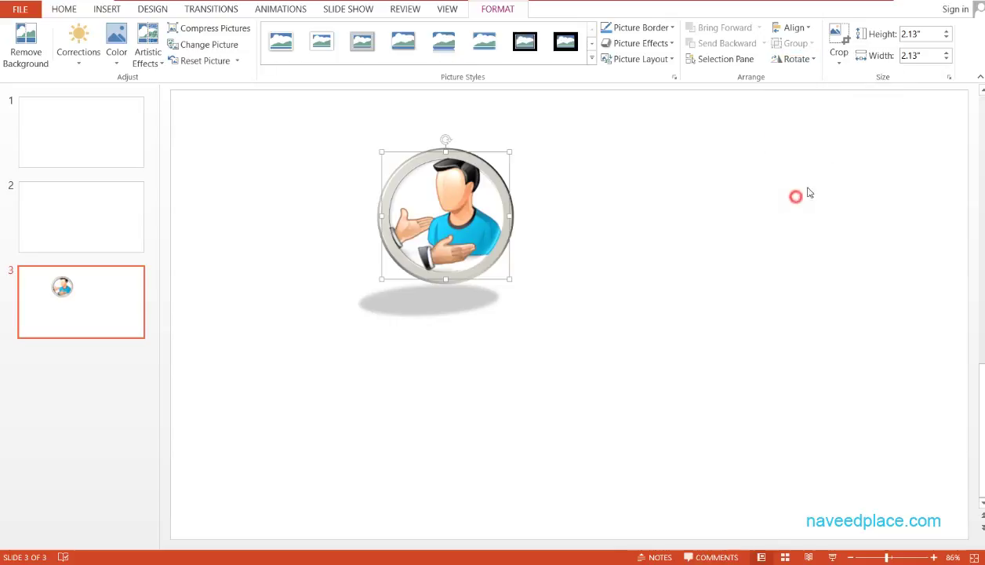
left_click(838, 35)
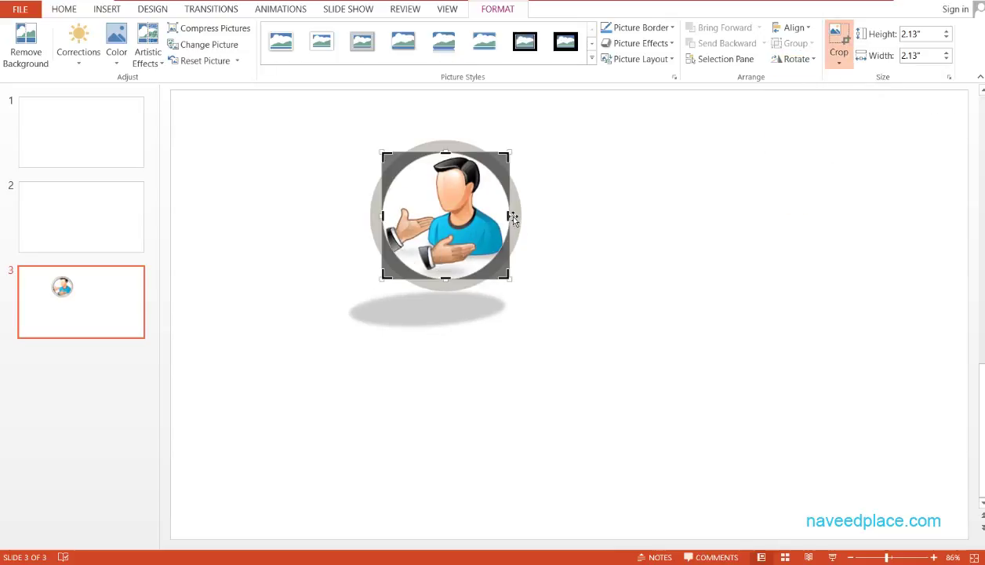
left_click_drag(504, 213, 510, 216)
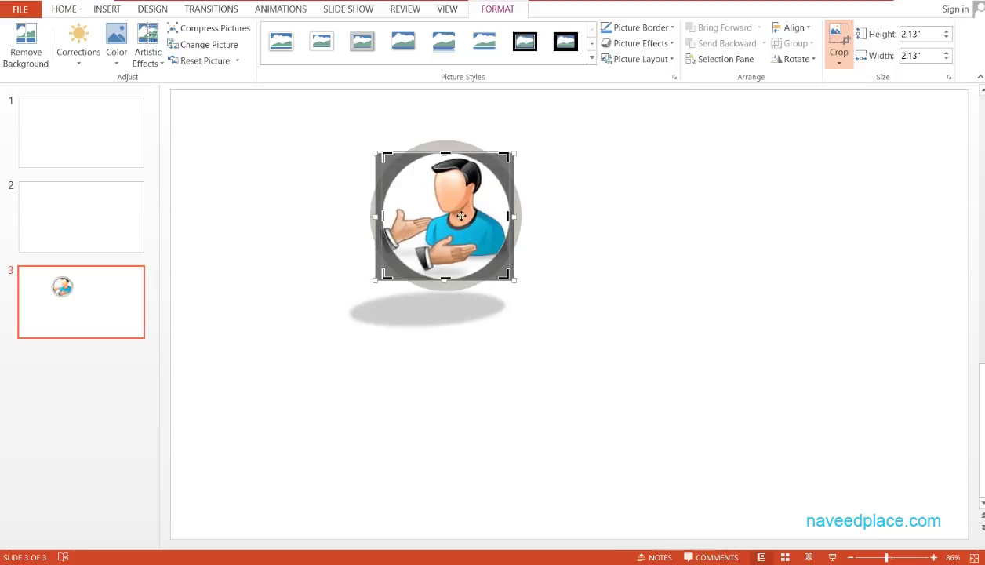
left_click(587, 301)
left_click(481, 227)
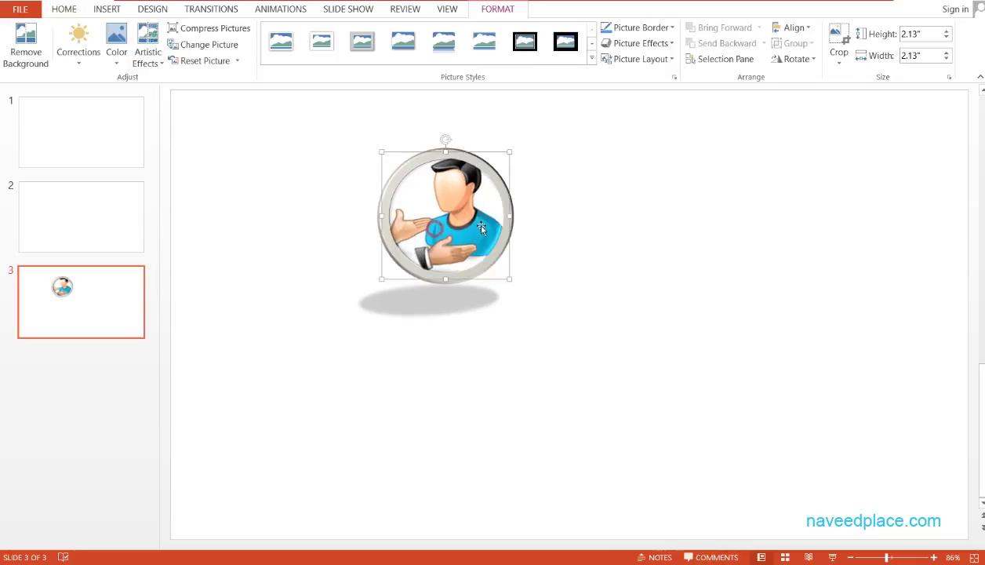
Crop the picture's right side in to 0.96" wide, leaving a narrow 2.13"-tall oval.
left_click(838, 40)
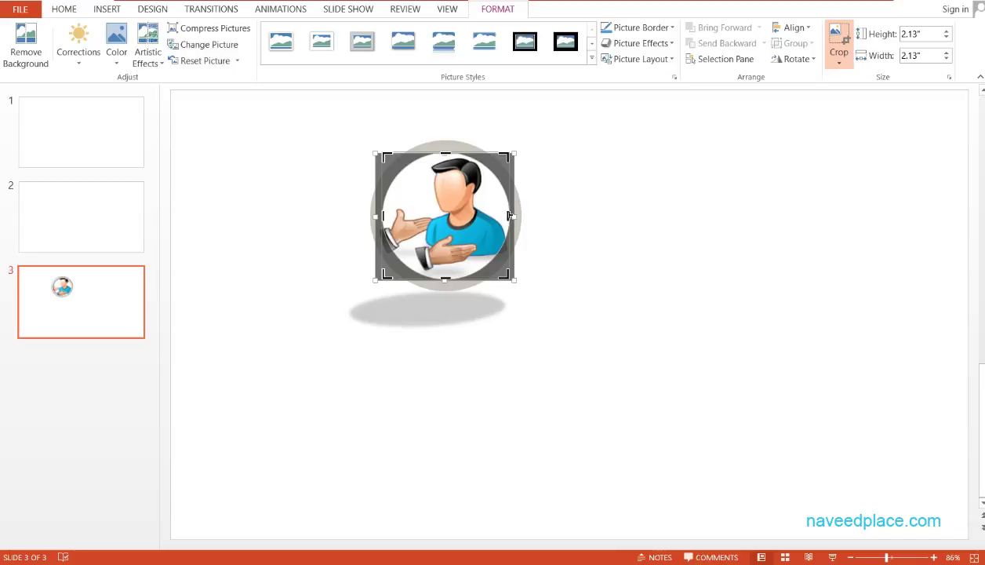
left_click_drag(510, 215, 439, 216)
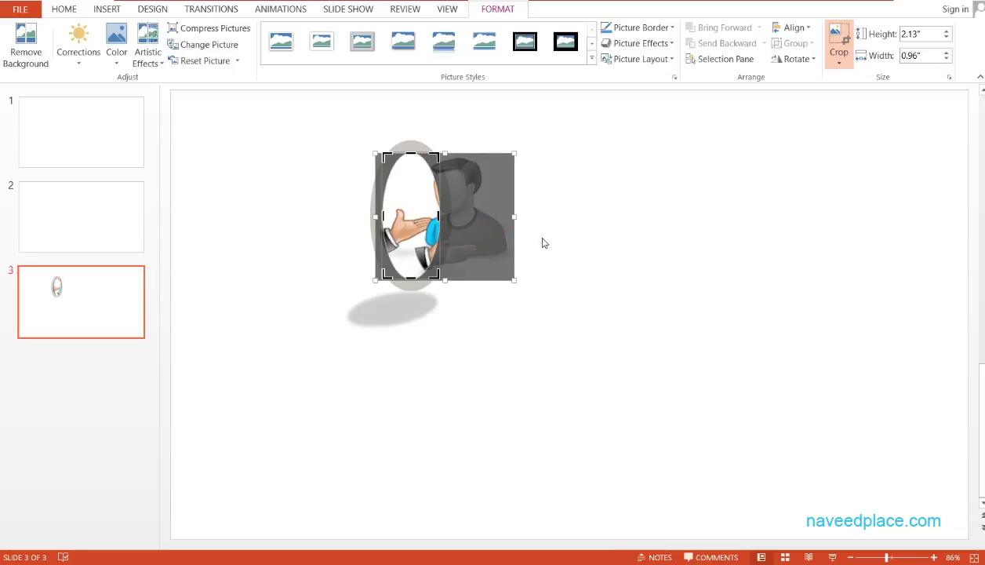
left_click(577, 248)
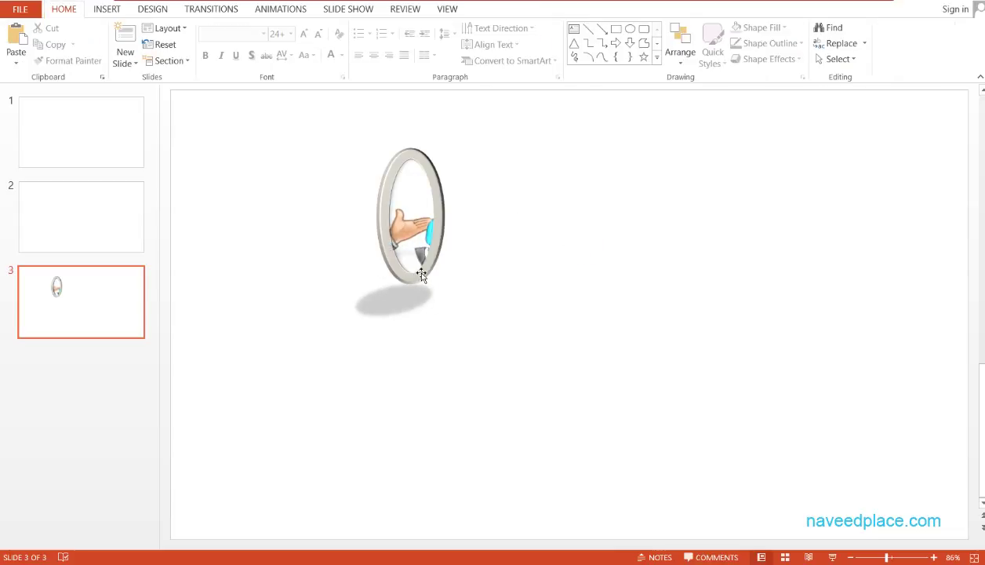
left_click(427, 219)
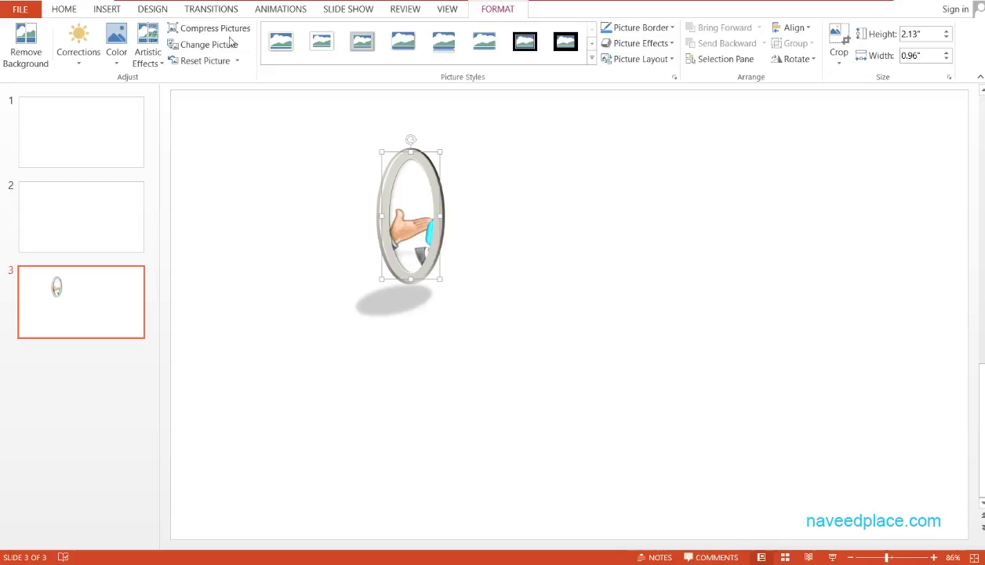
left_click(106, 10)
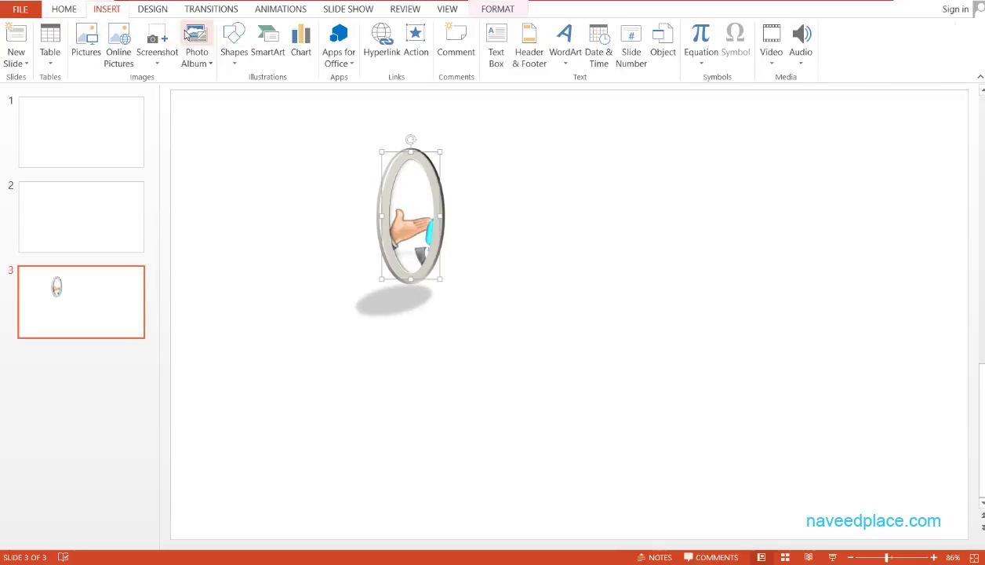